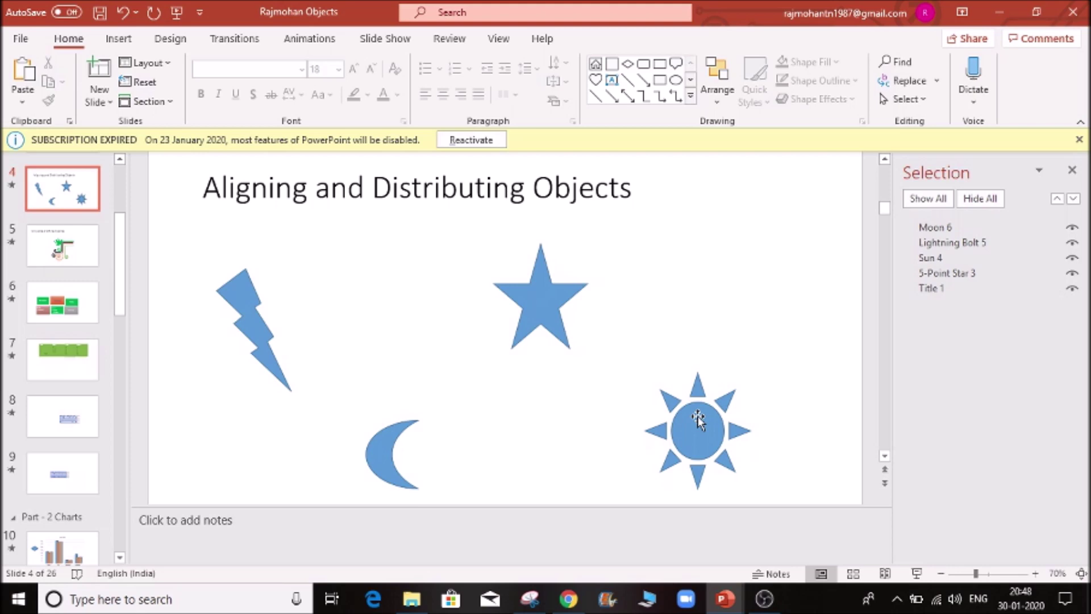
# - Select the sun shape on slide 4, then deselect it
pyautogui.click(707, 436)
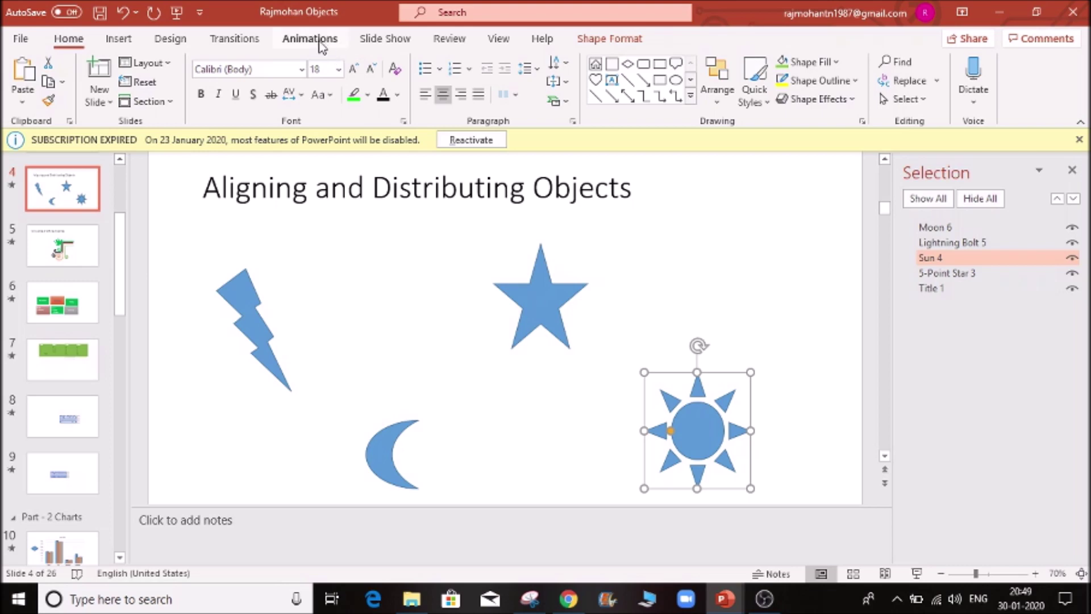
pyautogui.click(733, 249)
# - Give the sun a Fly In entrance animation and preview it
pyautogui.click(724, 421)
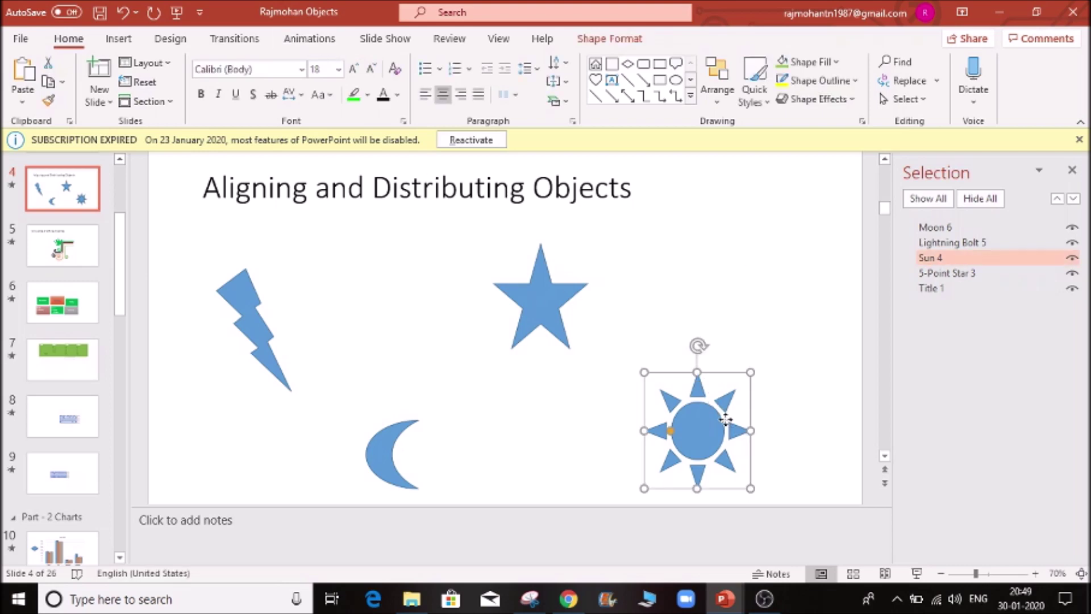
pyautogui.click(308, 40)
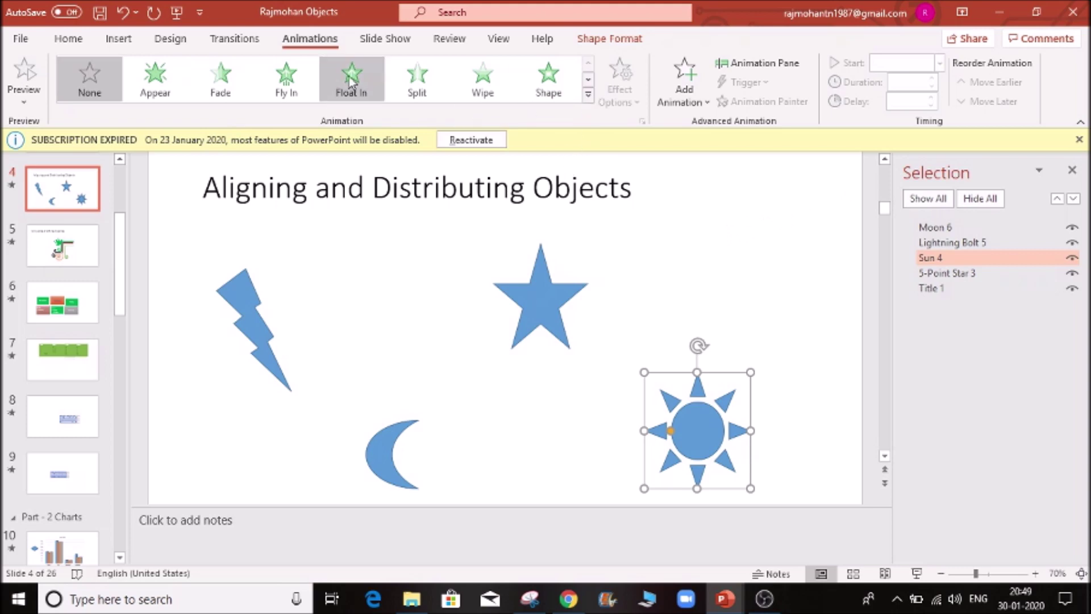
pyautogui.click(287, 78)
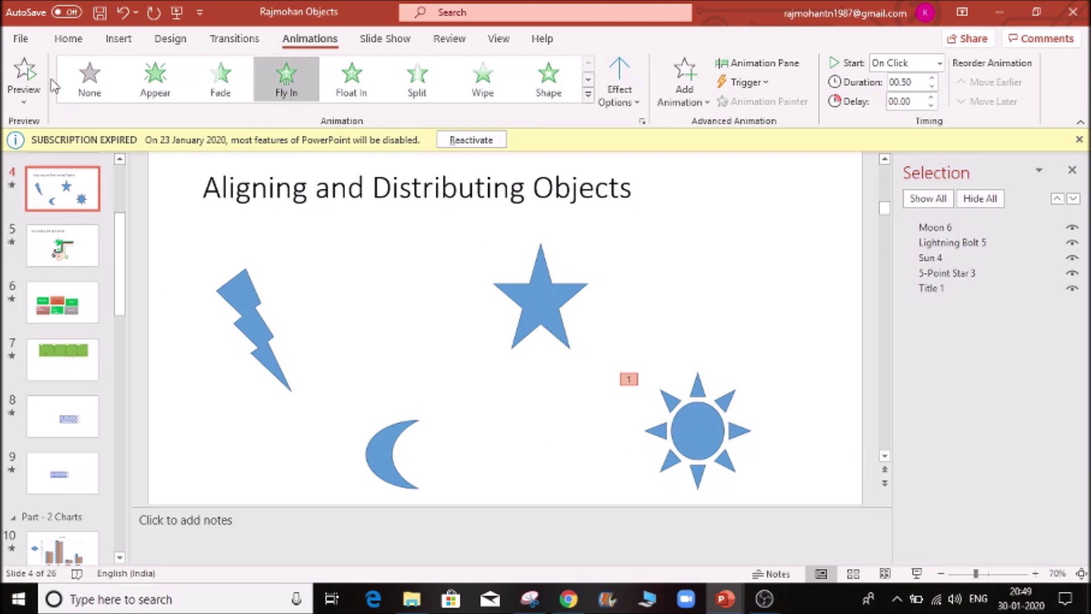
pyautogui.click(31, 84)
# - Give the star a Wipe entrance and replay the slide's animations
pyautogui.click(550, 307)
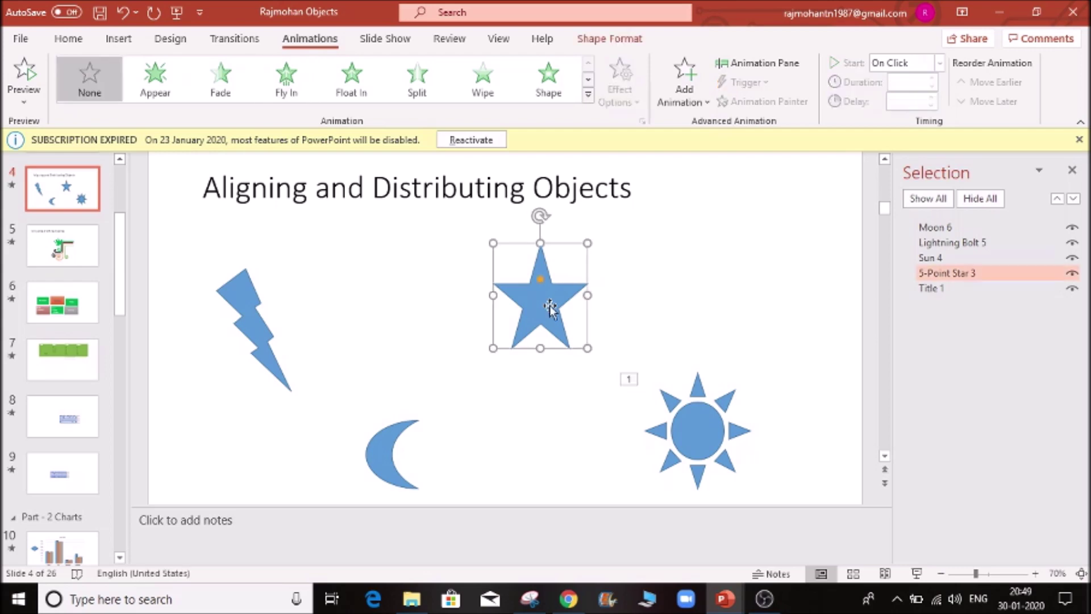
pyautogui.click(480, 80)
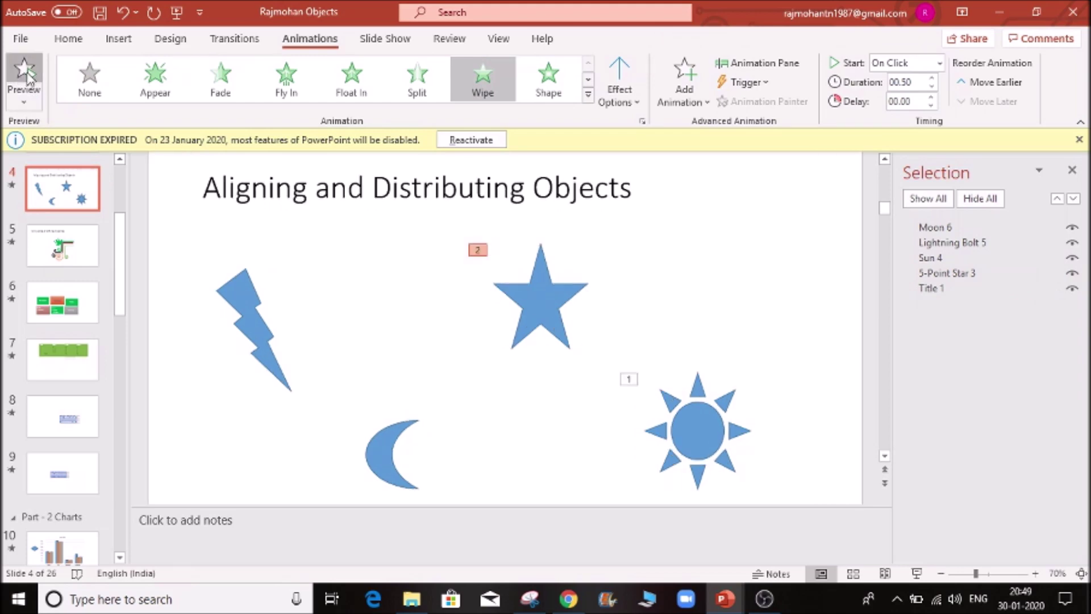
pyautogui.click(25, 73)
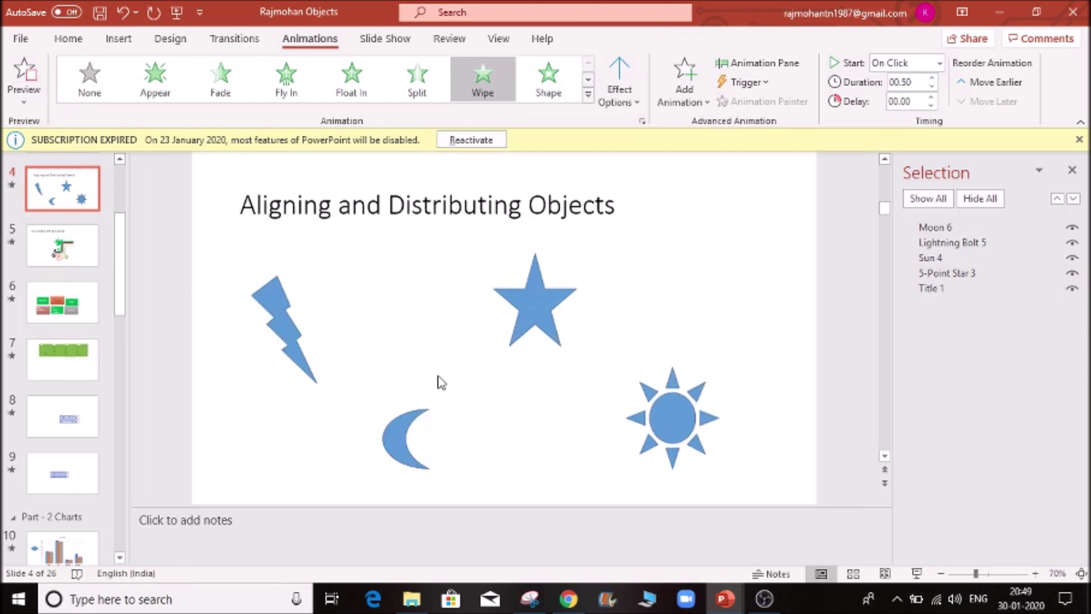
pyautogui.click(589, 94)
pyautogui.click(767, 263)
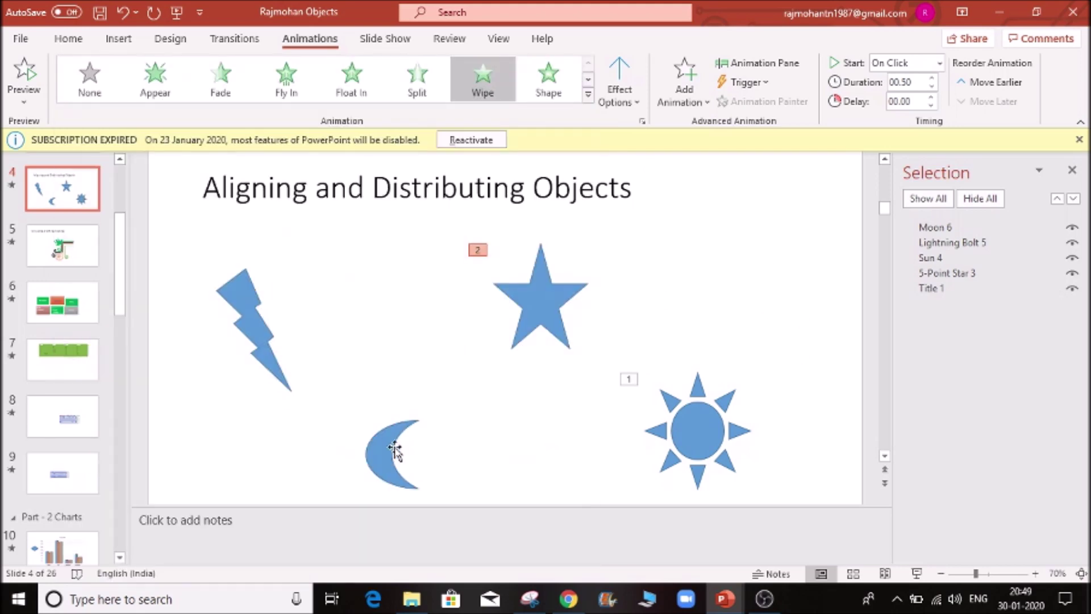
pyautogui.click(383, 438)
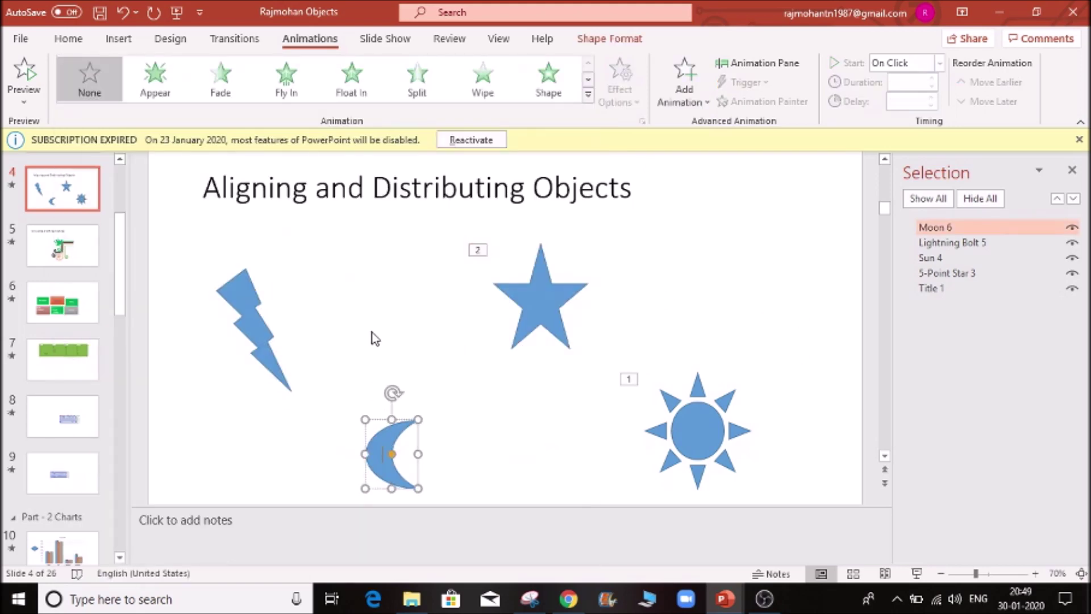
# - Drag the moon up toward the middle of the slide
pyautogui.click(502, 421)
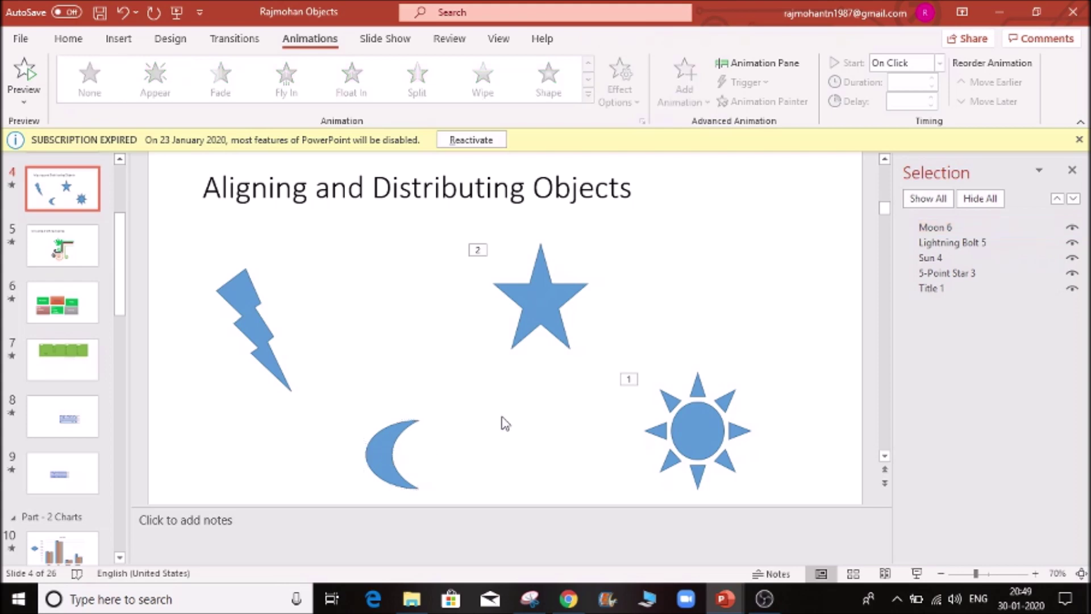
pyautogui.click(385, 447)
pyautogui.moveTo(385, 447); pyautogui.dragTo(385, 366)
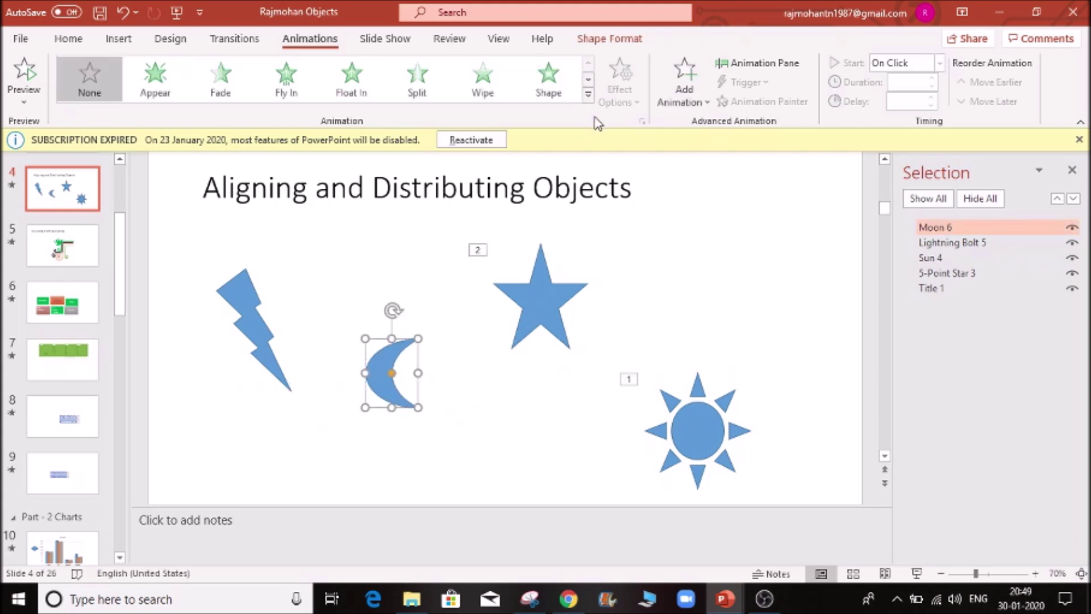
# - Give the moon an Object Color emphasis and preview its colour change
pyautogui.click(589, 96)
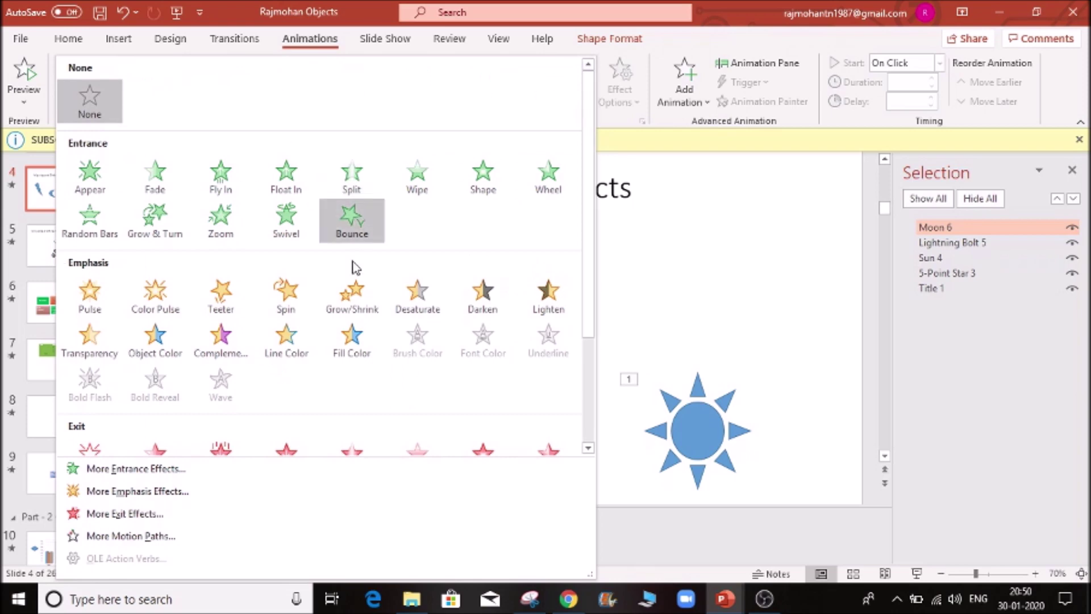
pyautogui.moveTo(587, 255); pyautogui.dragTo(620, 208)
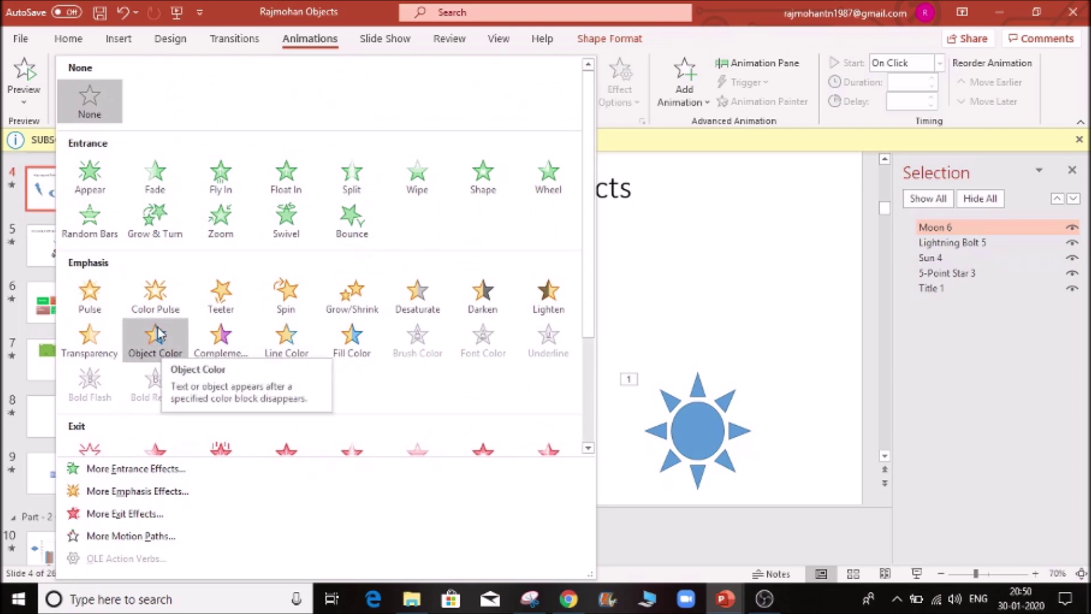
pyautogui.click(169, 347)
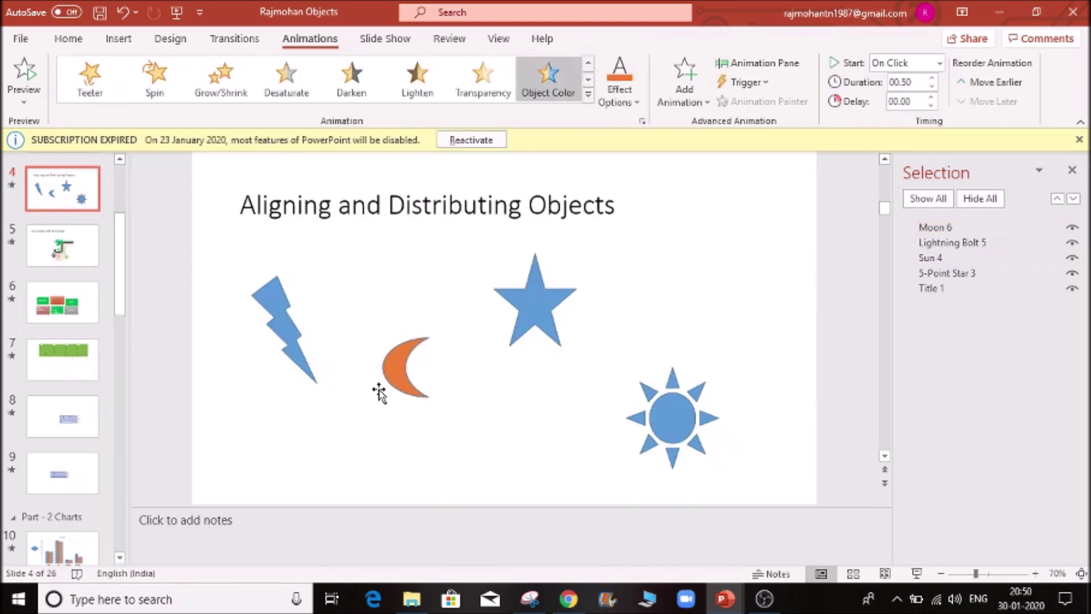
pyautogui.click(25, 70)
pyautogui.click(589, 93)
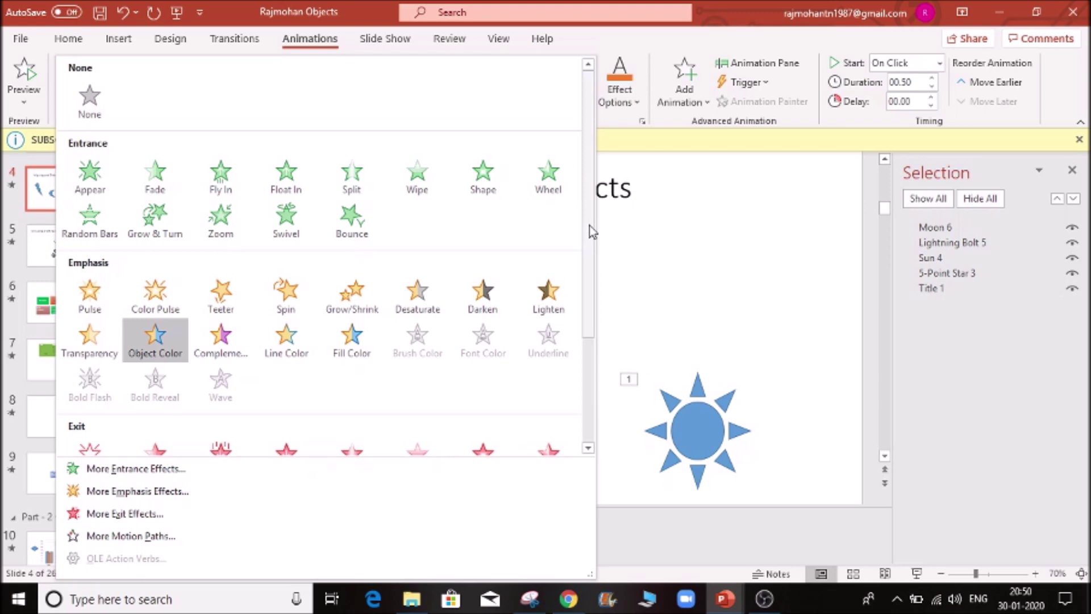
pyautogui.moveTo(589, 226); pyautogui.dragTo(591, 353)
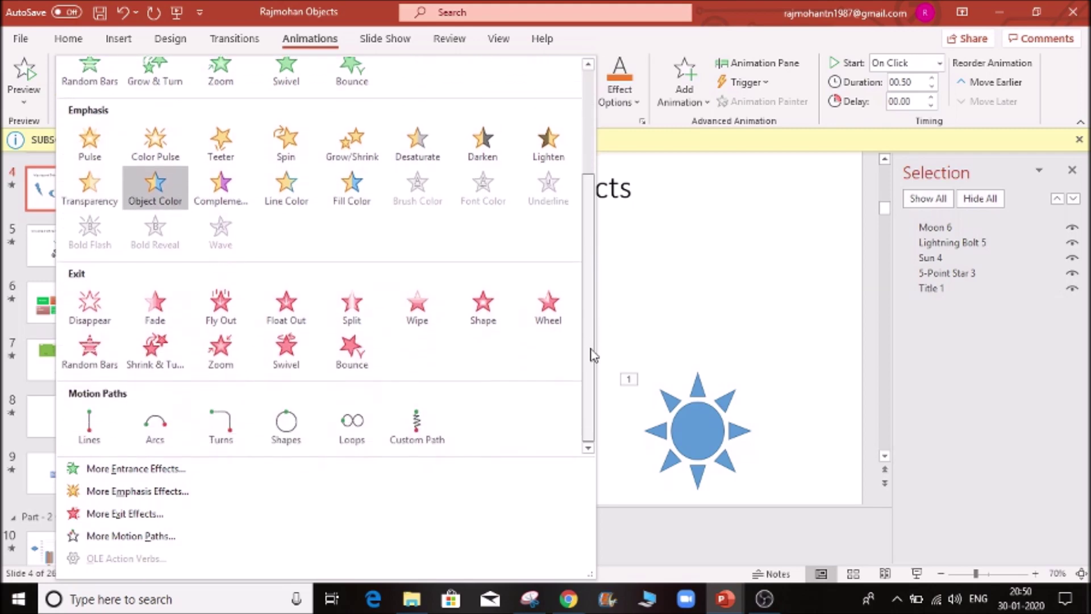
pyautogui.click(733, 327)
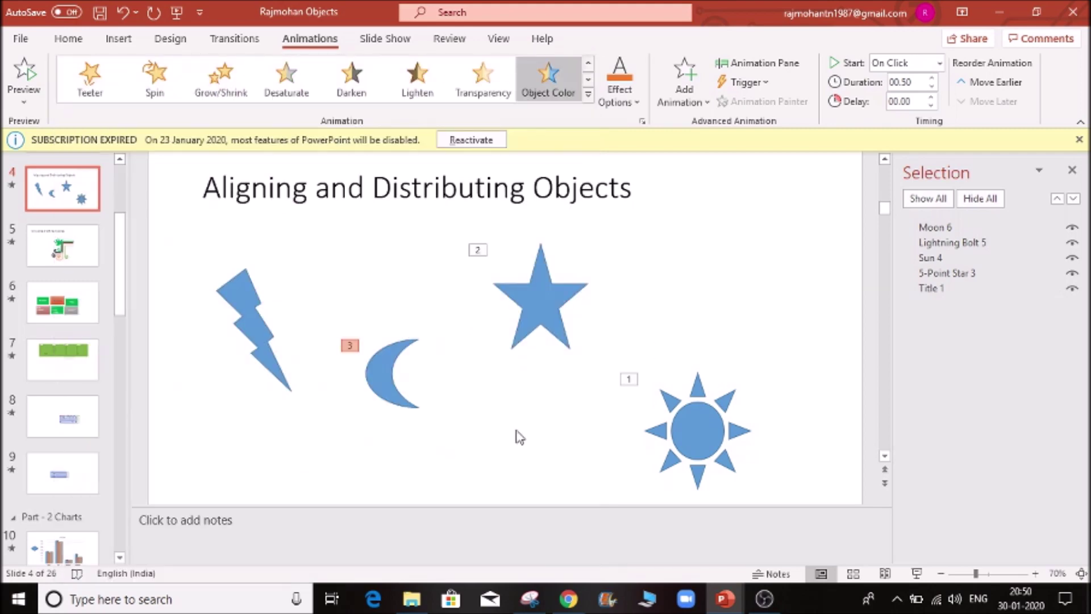
# - Apply a Loops motion path to the lightning bolt
pyautogui.click(250, 310)
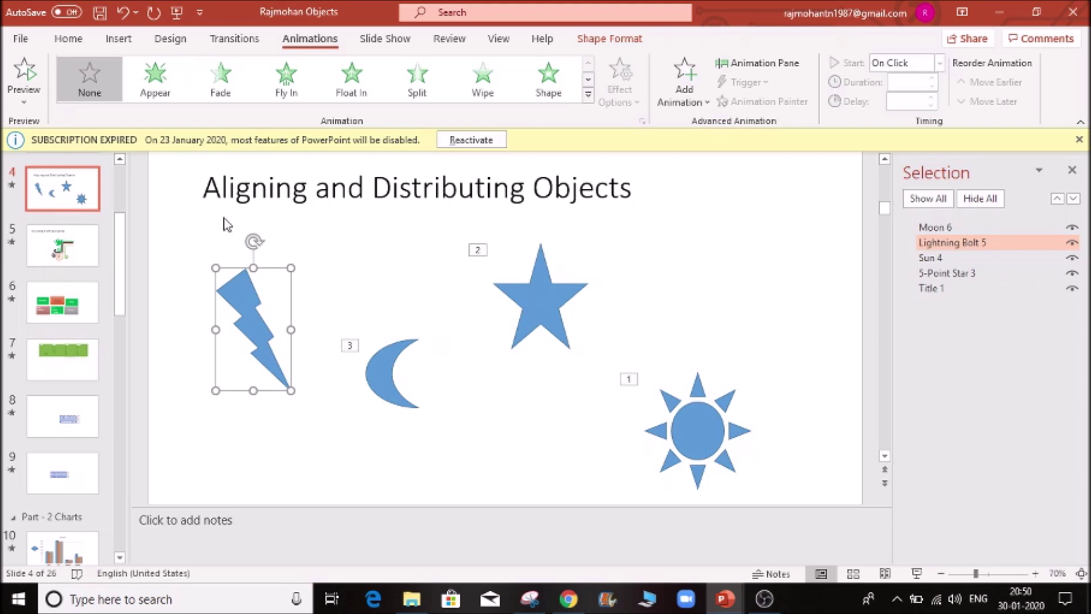
pyautogui.click(589, 97)
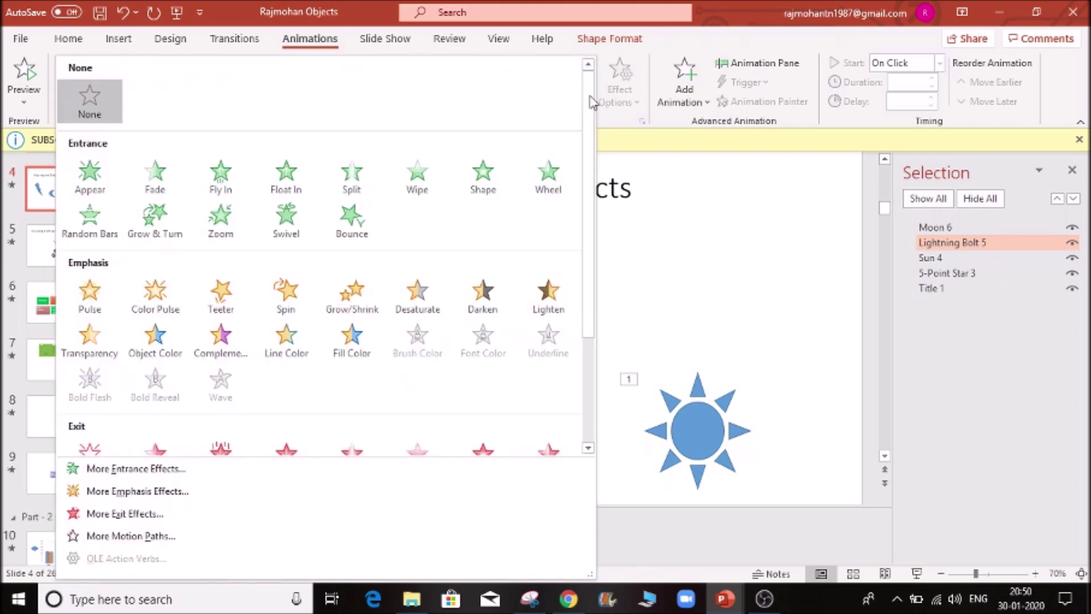
pyautogui.scroll(-2, 577, 298)
pyautogui.scroll(-1, 577, 297)
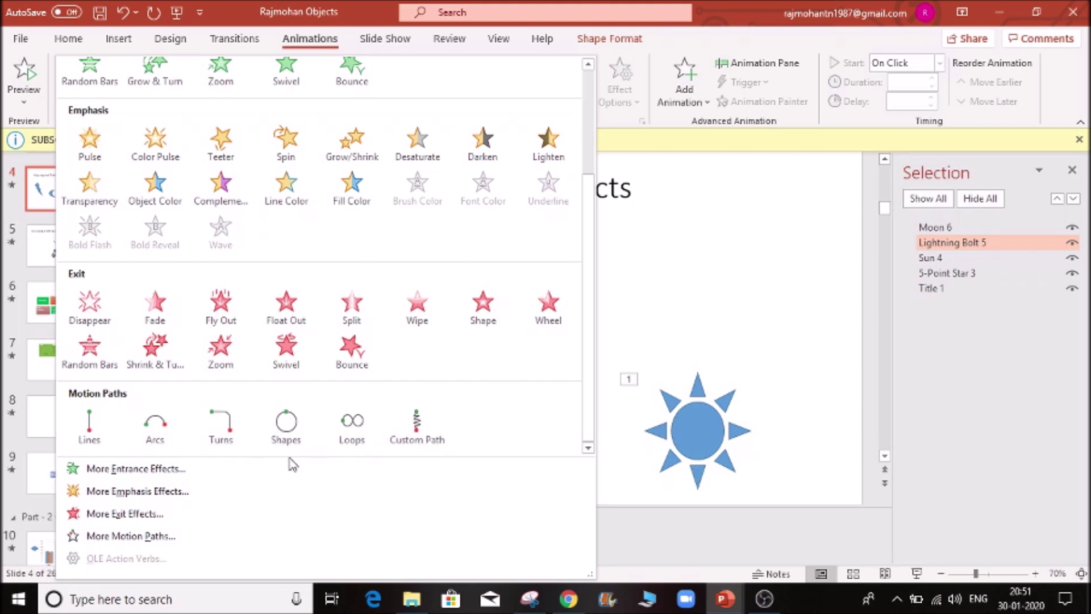
pyautogui.click(361, 431)
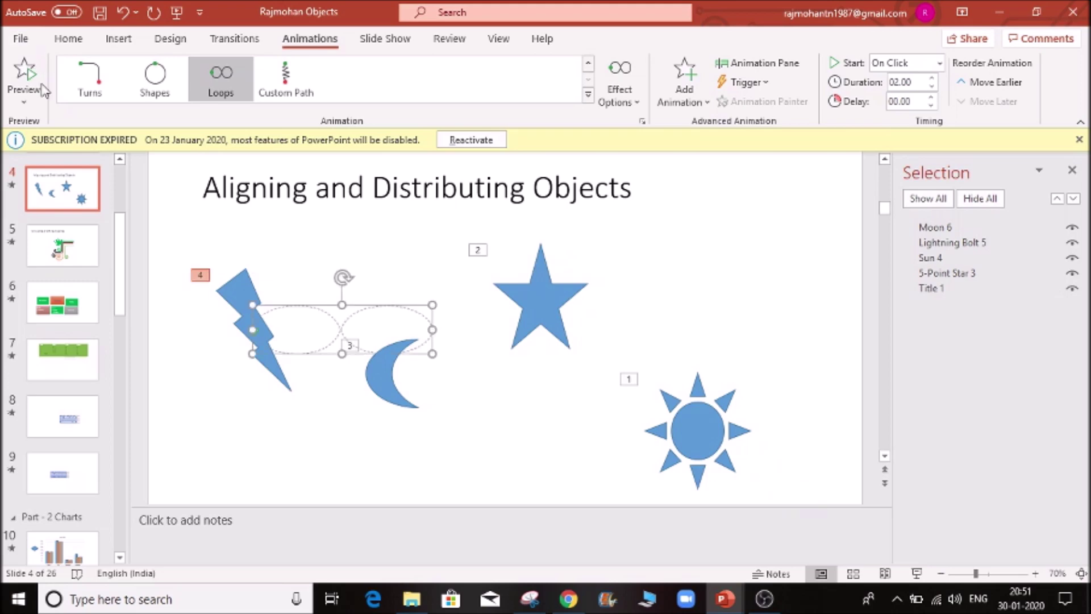
# - Preview the looping path animation and reselect the lightning bolt
pyautogui.click(394, 219)
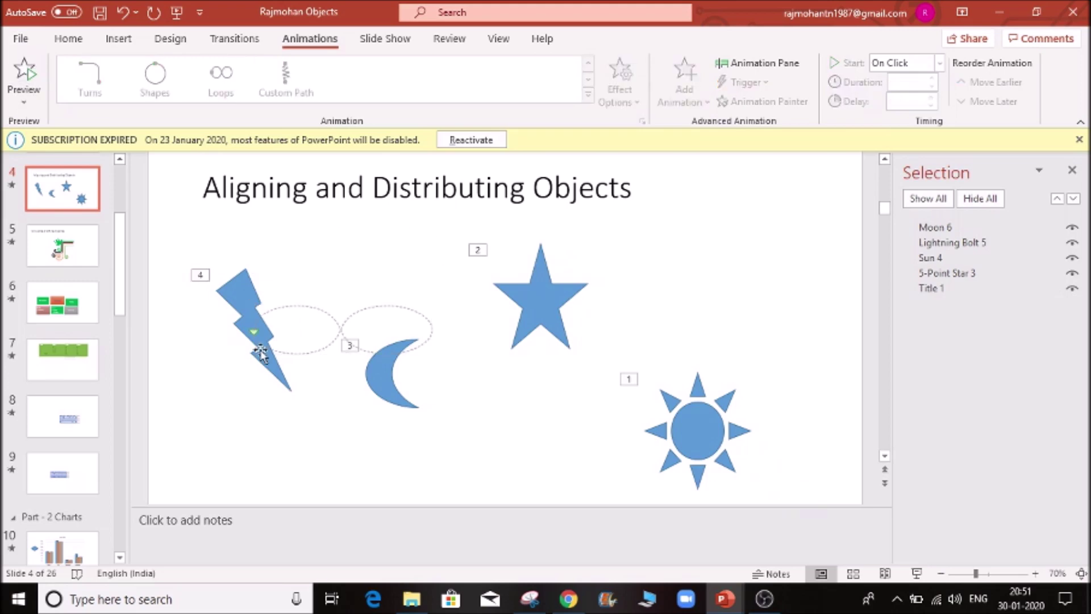
pyautogui.click(15, 91)
pyautogui.click(225, 293)
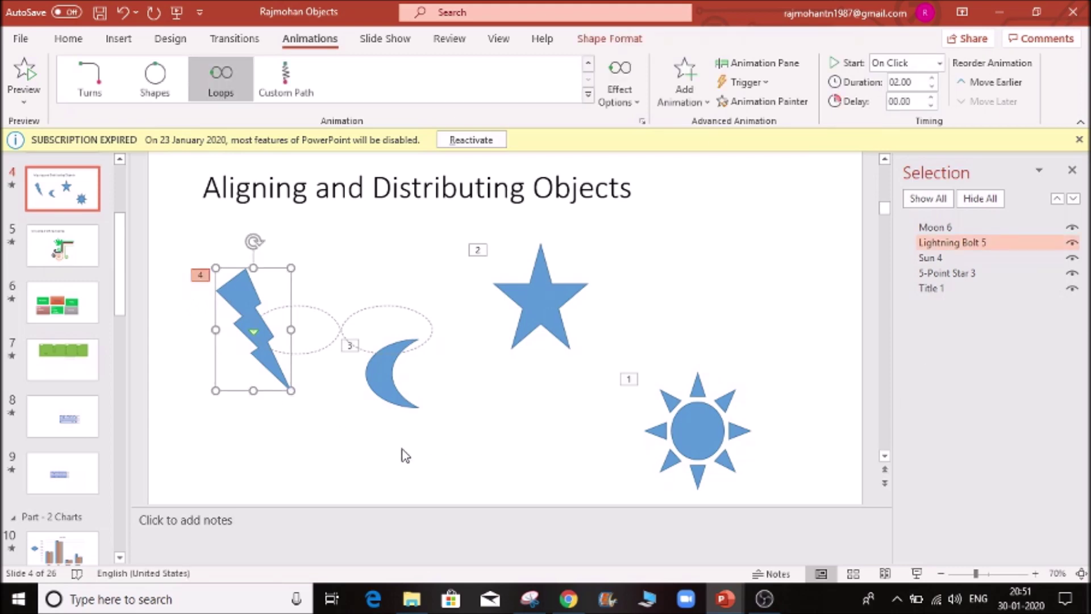
pyautogui.click(290, 91)
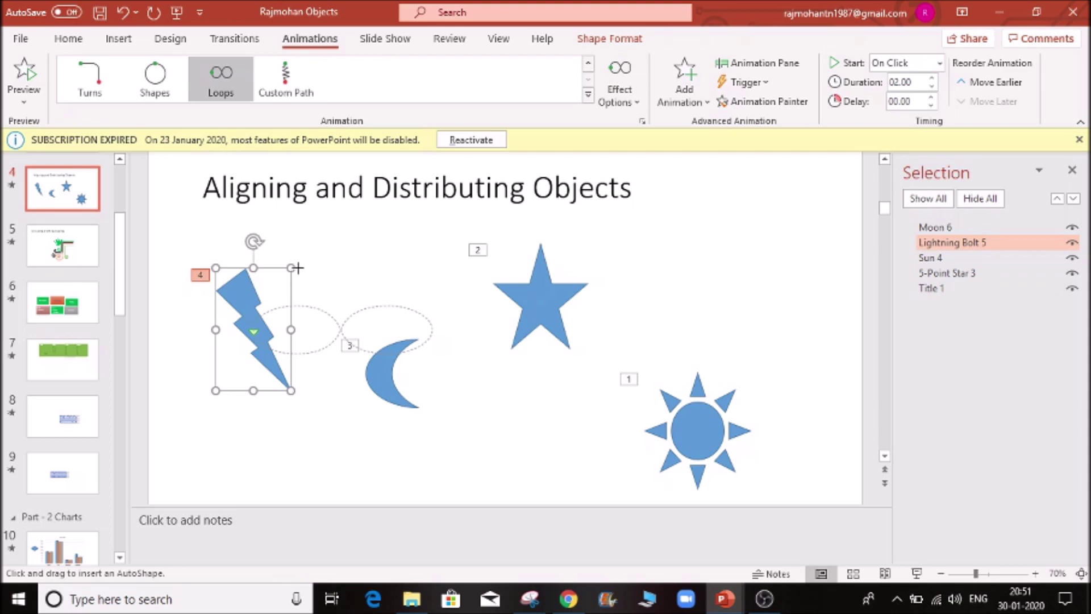
# - Draw a freehand path for the bolt around the star and sun, then preview it
pyautogui.moveTo(297, 267)
pyautogui.mouseDown()
pyautogui.moveTo(429, 224)
pyautogui.moveTo(487, 219)
pyautogui.moveTo(645, 231)
pyautogui.moveTo(684, 254)
pyautogui.moveTo(670, 302)
pyautogui.moveTo(585, 411)
pyautogui.moveTo(500, 466)
pyautogui.moveTo(350, 477)
pyautogui.moveTo(273, 446)
pyautogui.moveTo(236, 402)
pyautogui.moveTo(234, 323)
pyautogui.mouseUp()
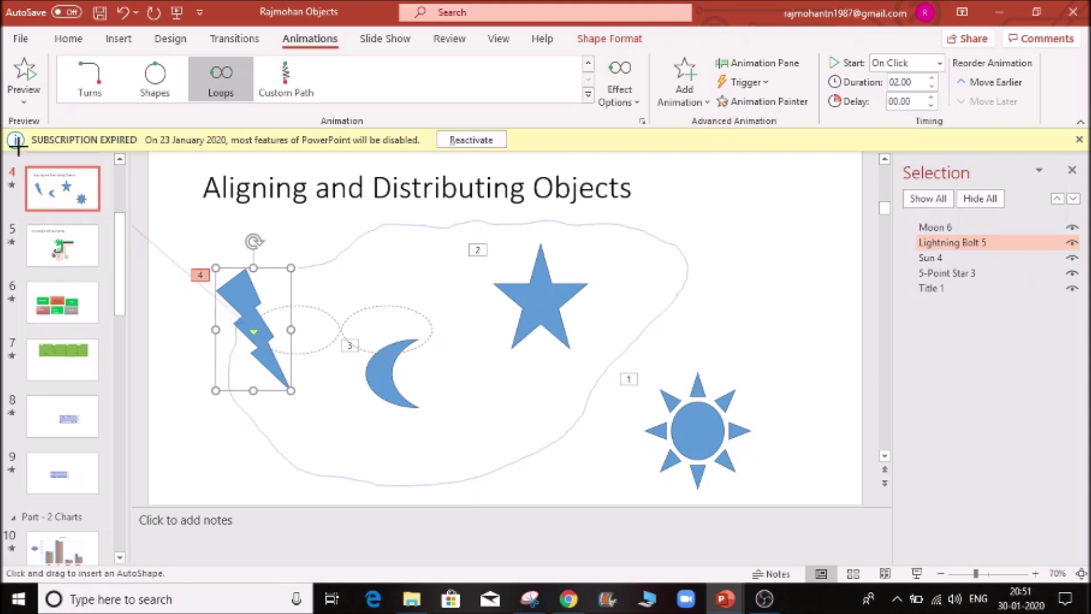
pyautogui.doubleClick(25, 77)
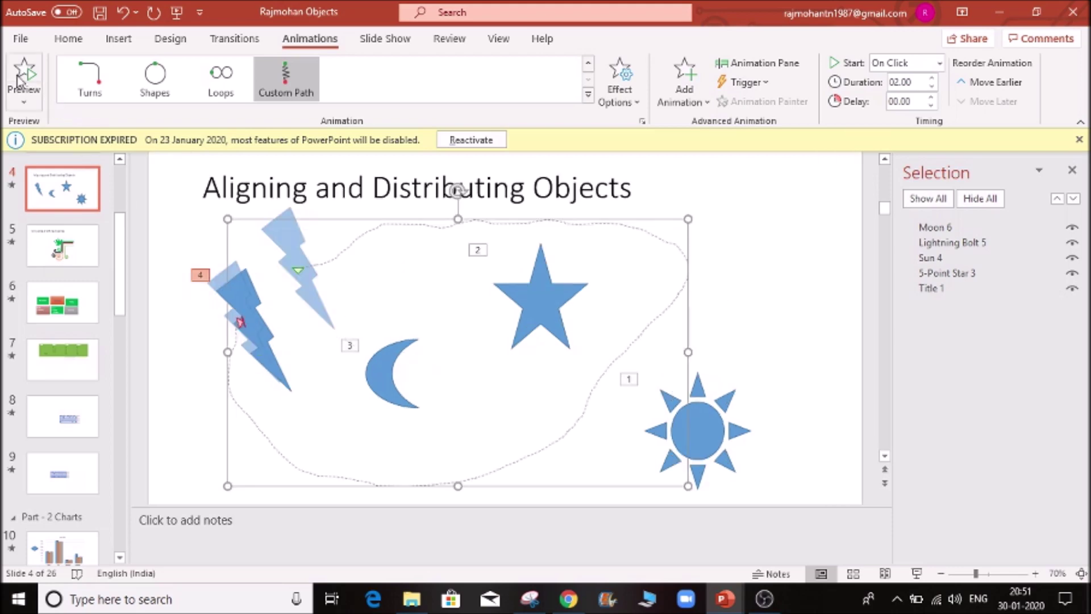
pyautogui.click(26, 75)
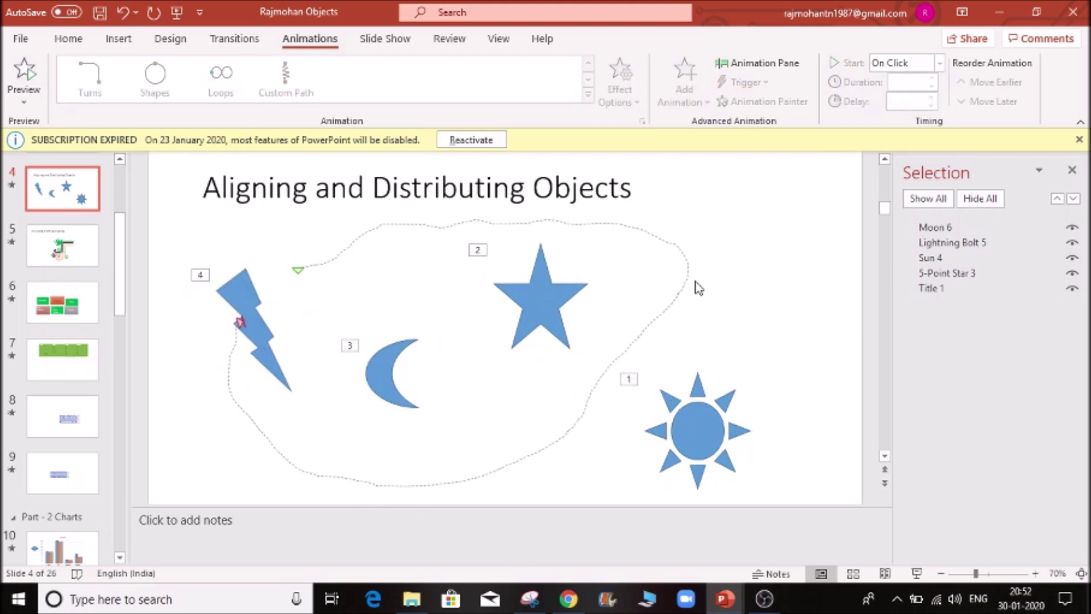
pyautogui.click(253, 335)
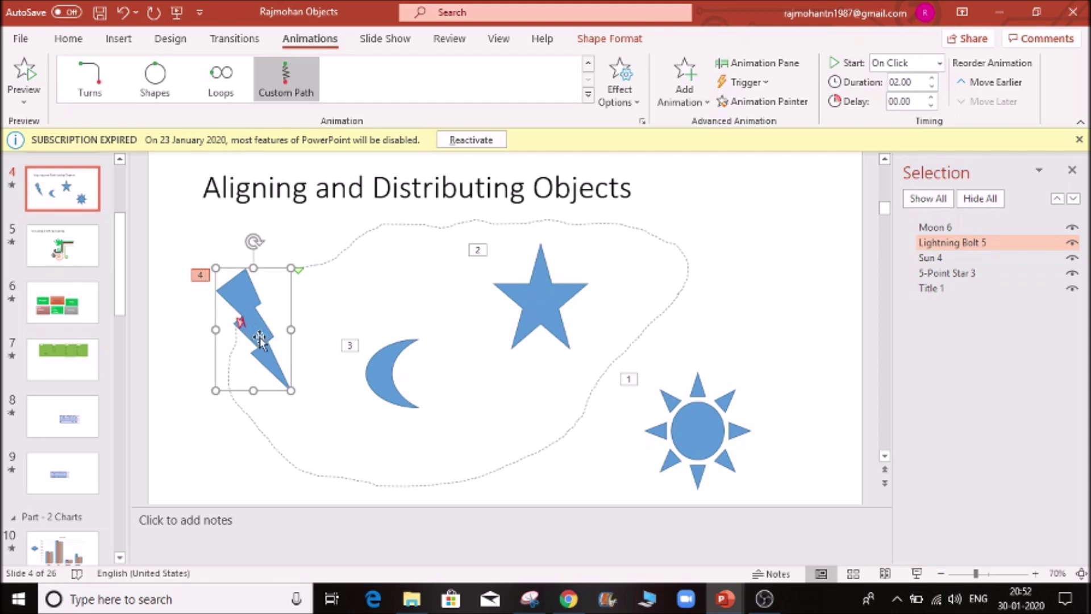
# - Add a Lighten emphasis to the lightning bolt as animation 5 and preview it
pyautogui.click(637, 108)
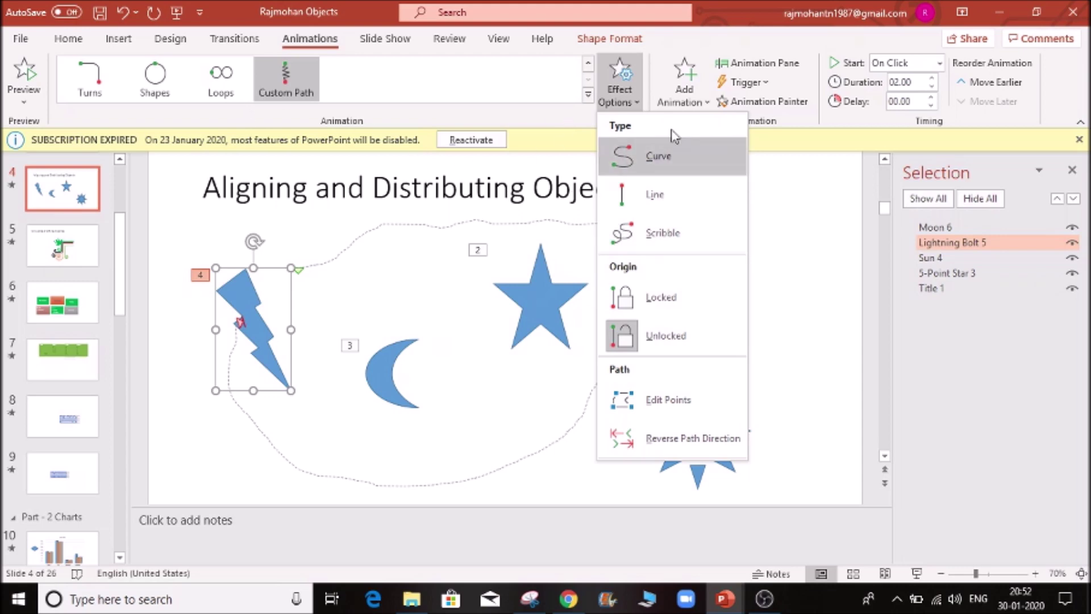
pyautogui.click(697, 108)
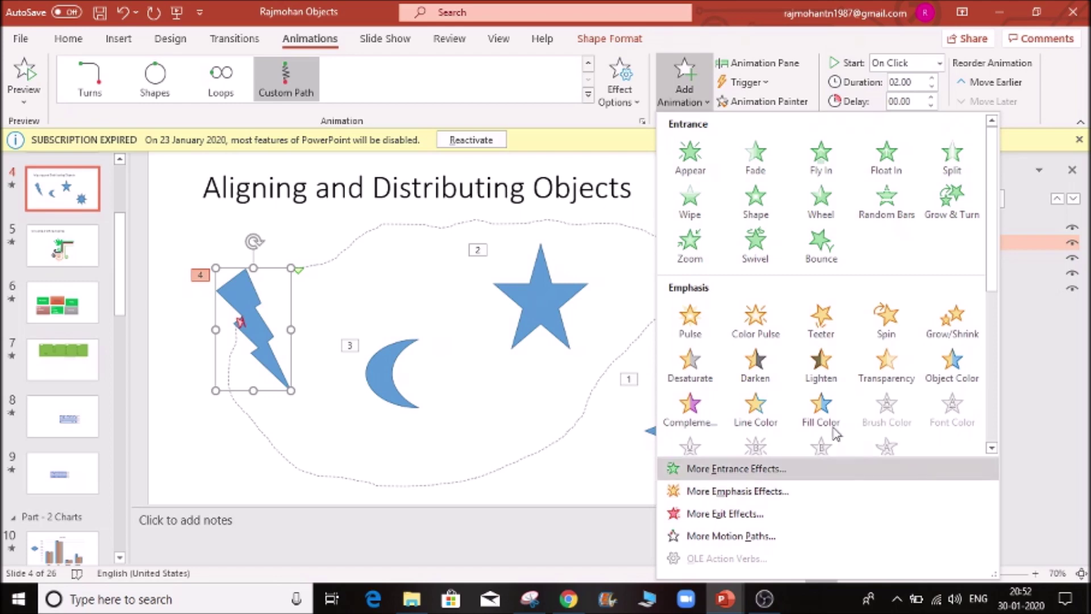
pyautogui.click(739, 489)
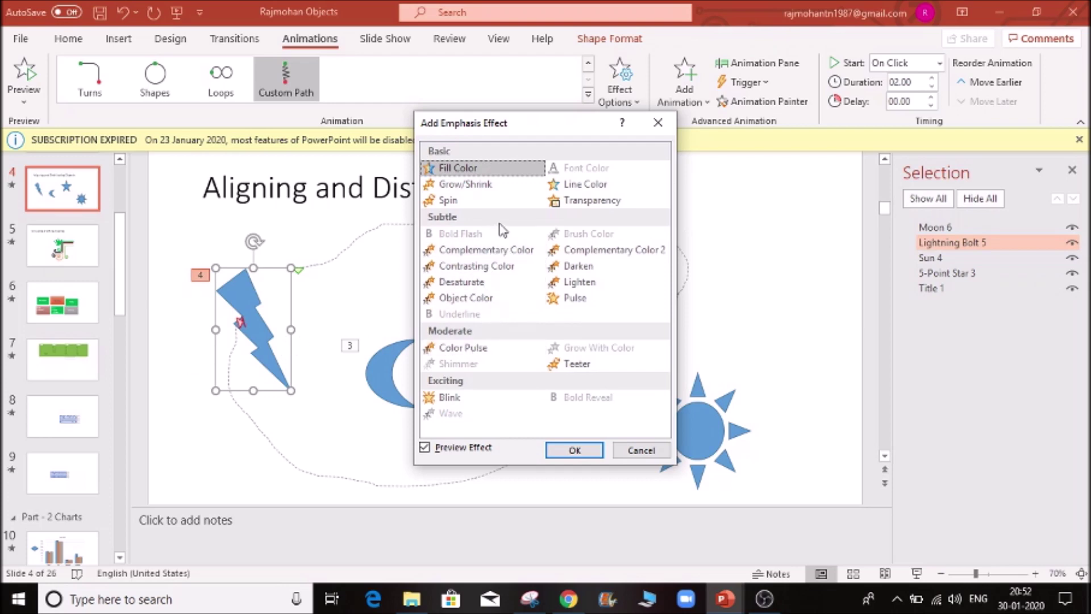
pyautogui.click(589, 284)
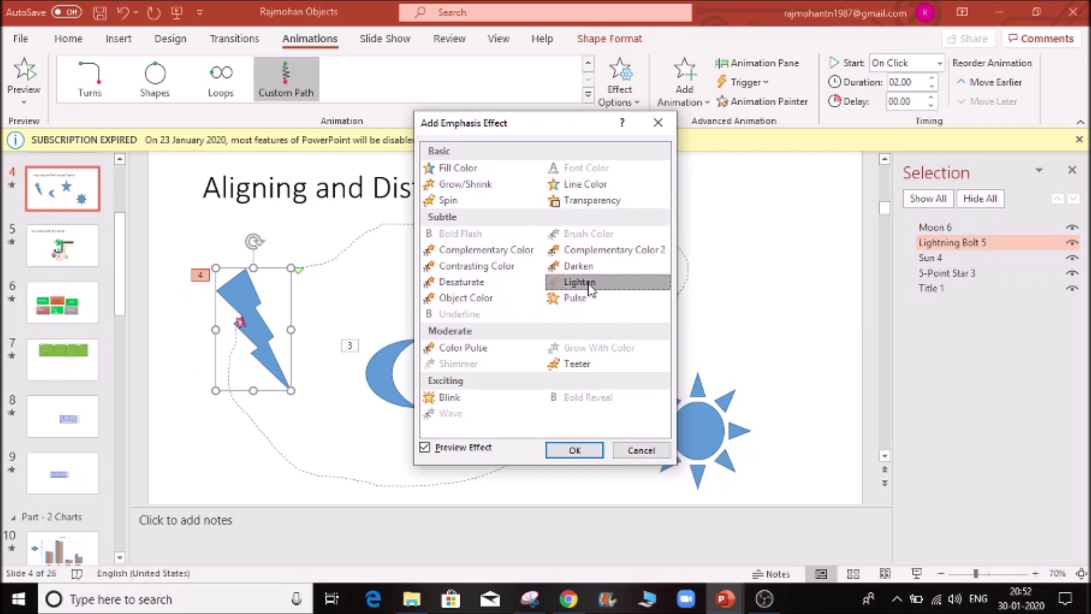
pyautogui.click(565, 451)
pyautogui.click(25, 77)
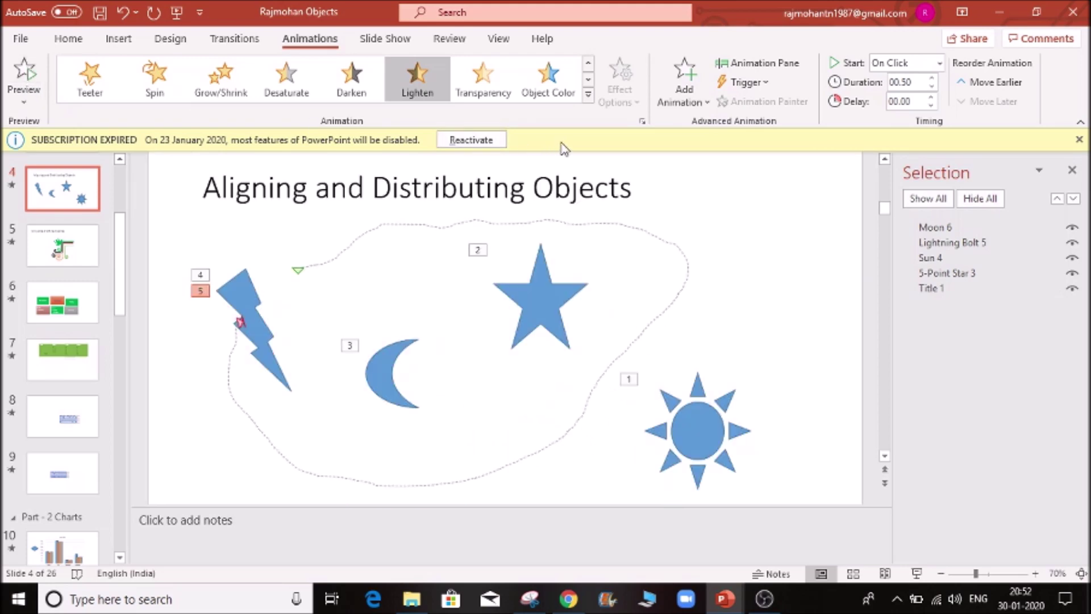
pyautogui.click(706, 108)
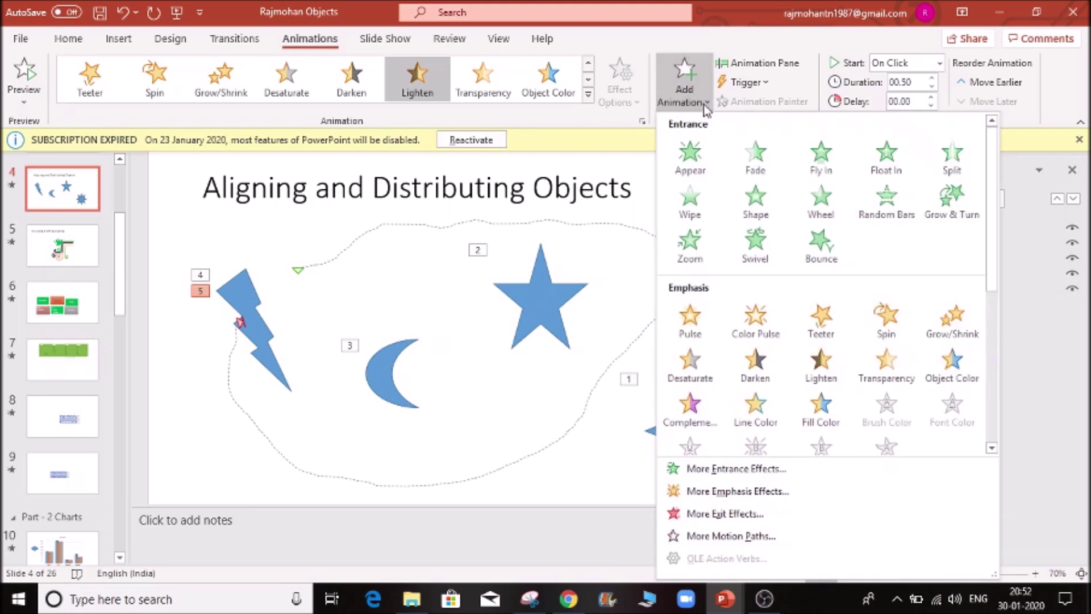
pyautogui.click(800, 52)
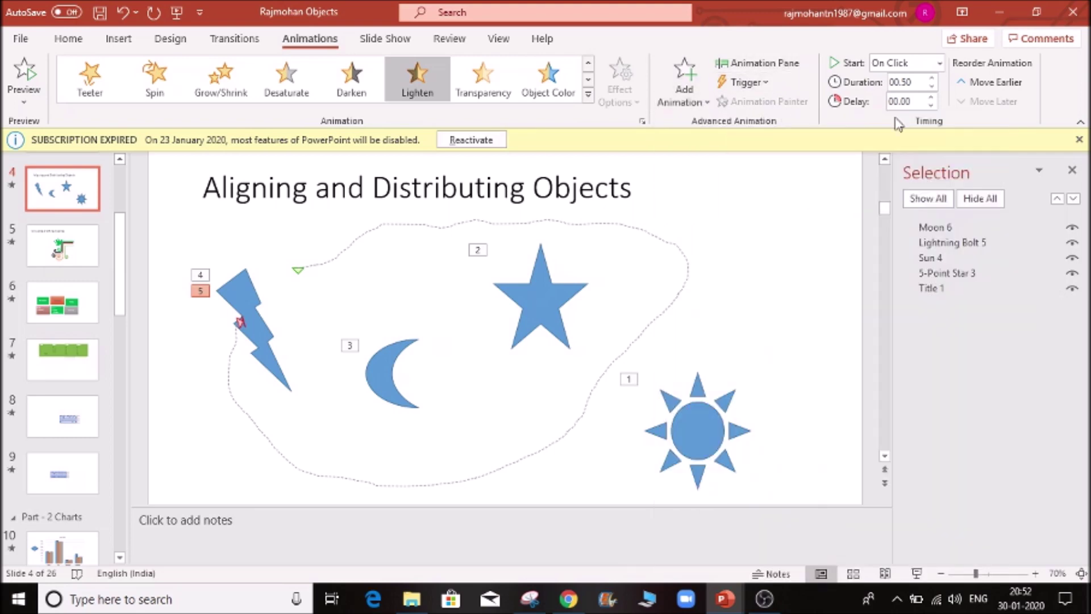
pyautogui.click(766, 84)
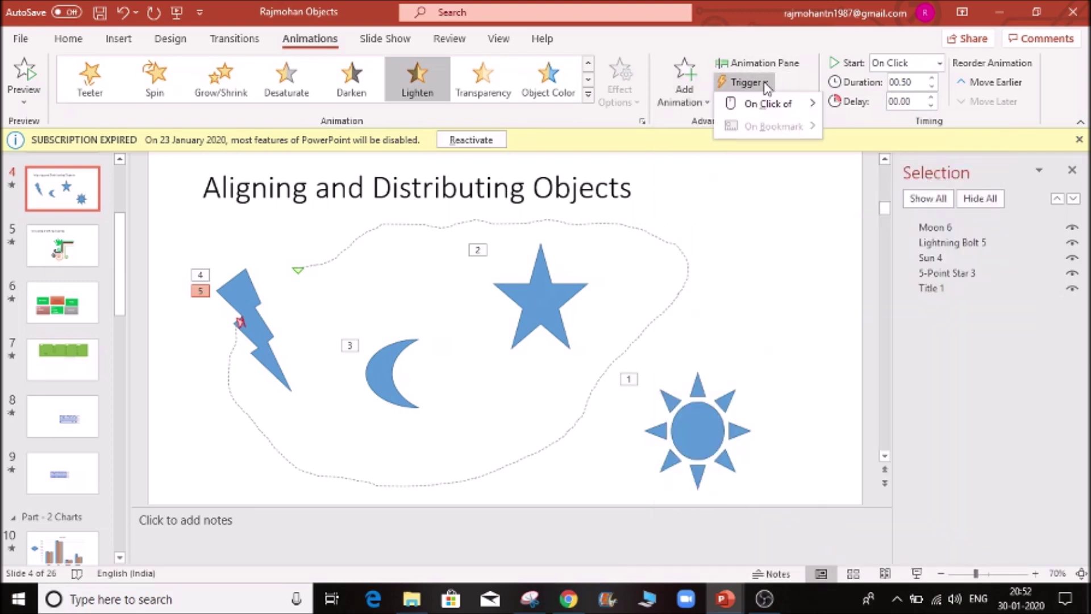
pyautogui.moveTo(770, 108)
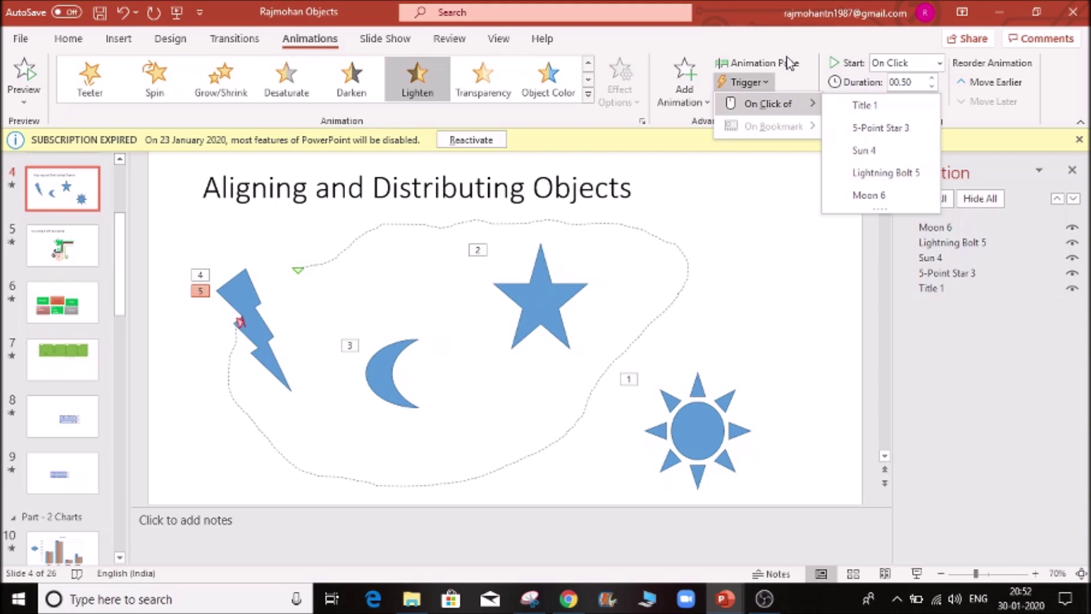
pyautogui.click(781, 41)
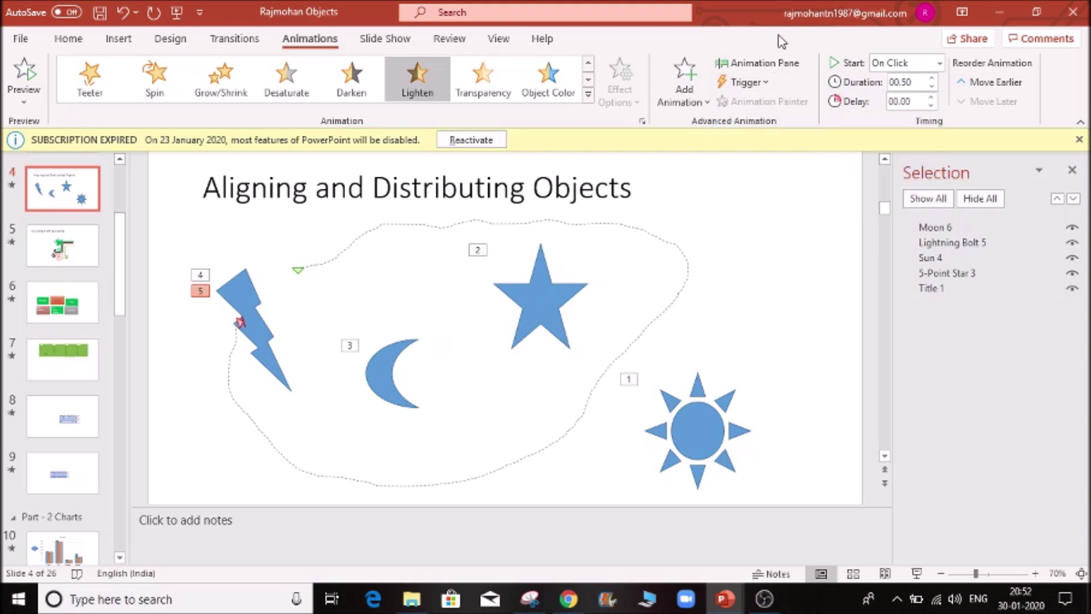